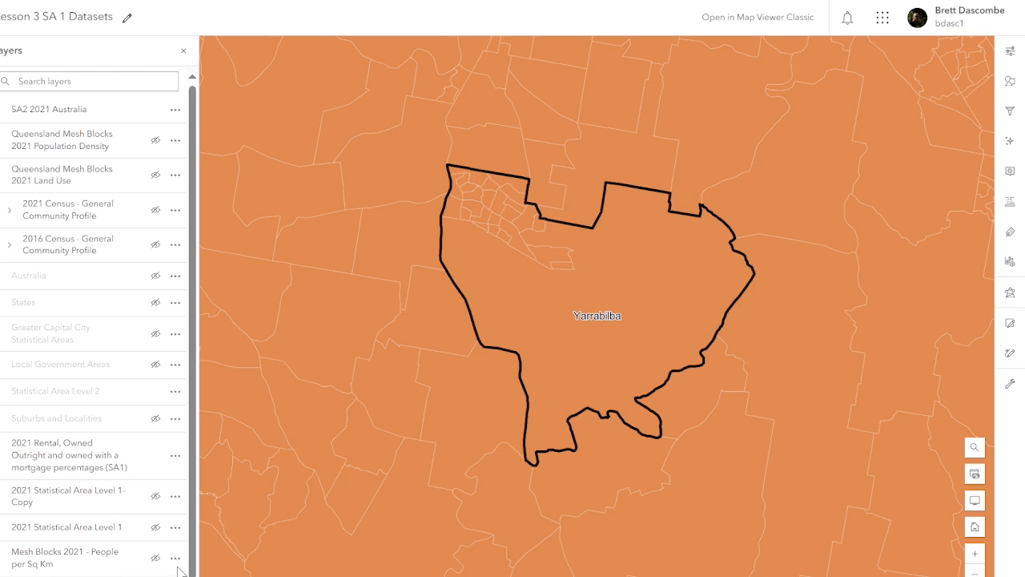
Step: Turn on the Population Density mesh blocks and briefly check the legend before returning to the layer list
{"action": "left_click", "coordinate": [155, 141]}
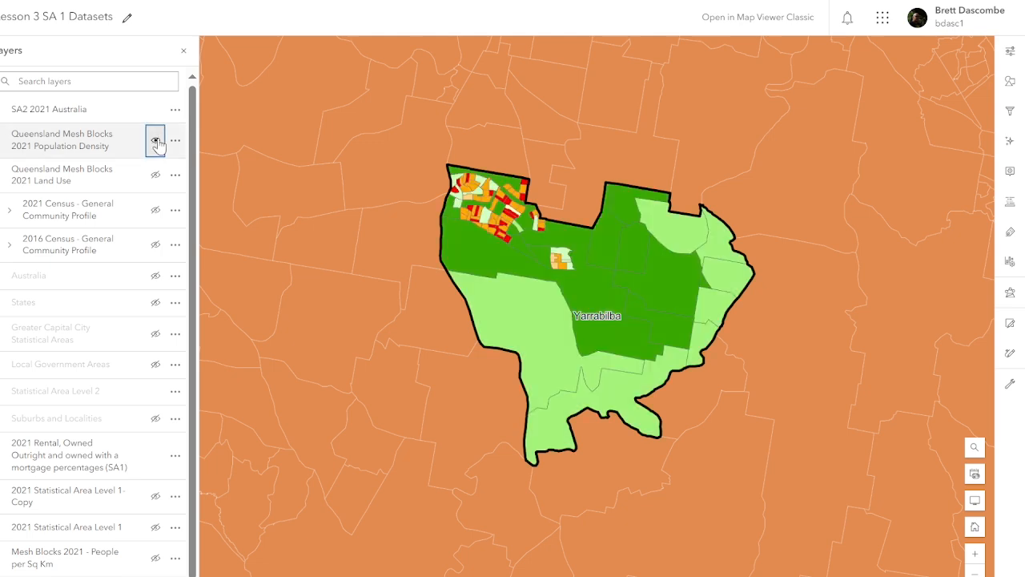
{"action": "left_click", "coordinate": [0, 201]}
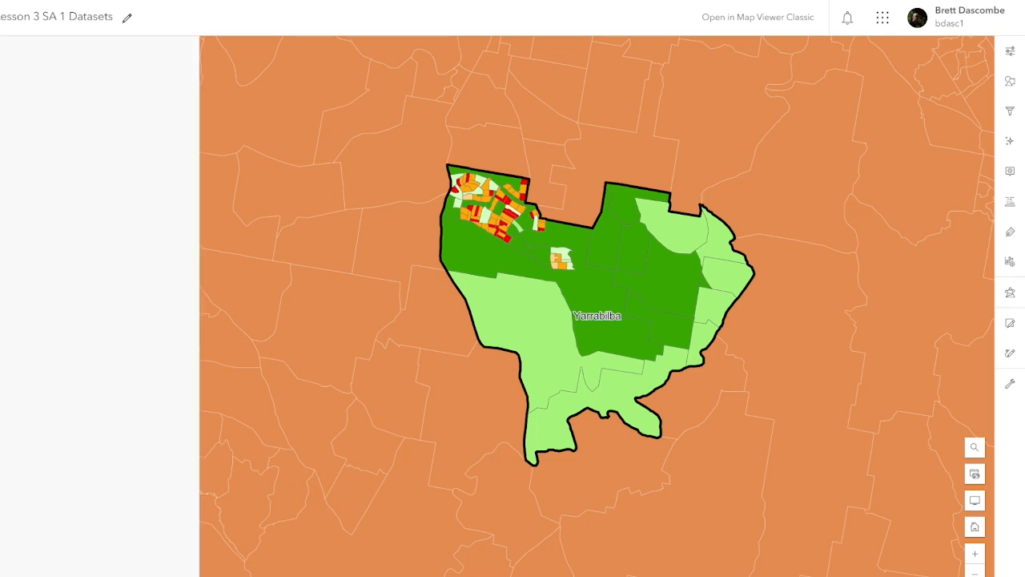
{"action": "left_click", "coordinate": [0, 201]}
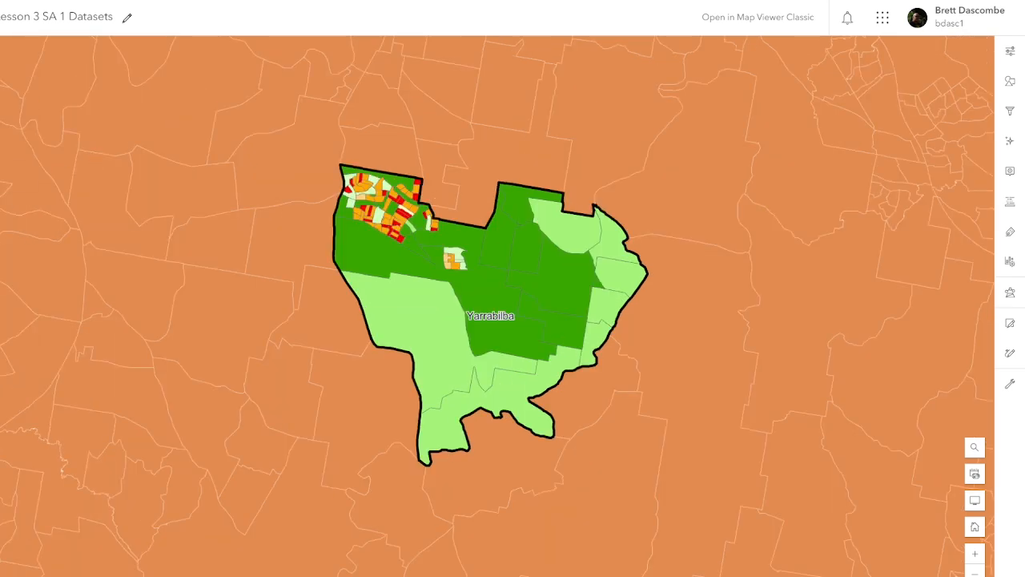
{"action": "left_click", "coordinate": [0, 81]}
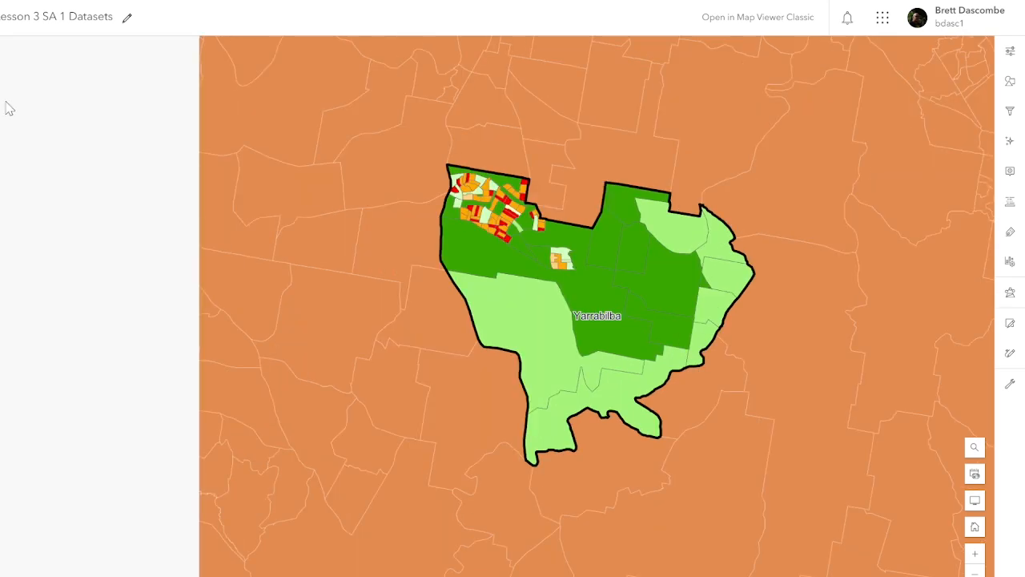
{"action": "left_click", "coordinate": [0, 81]}
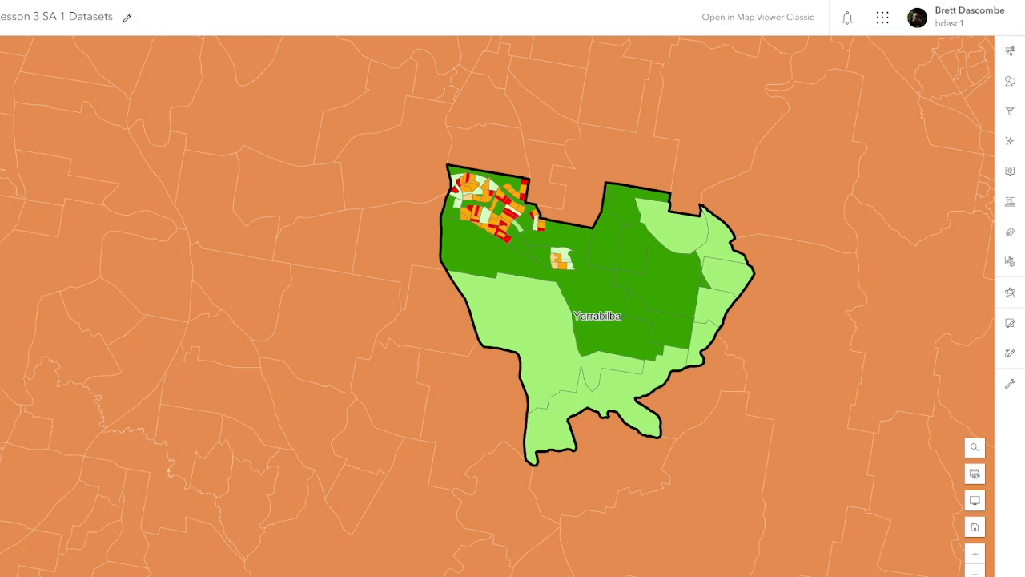
{"action": "left_click", "coordinate": [0, 81]}
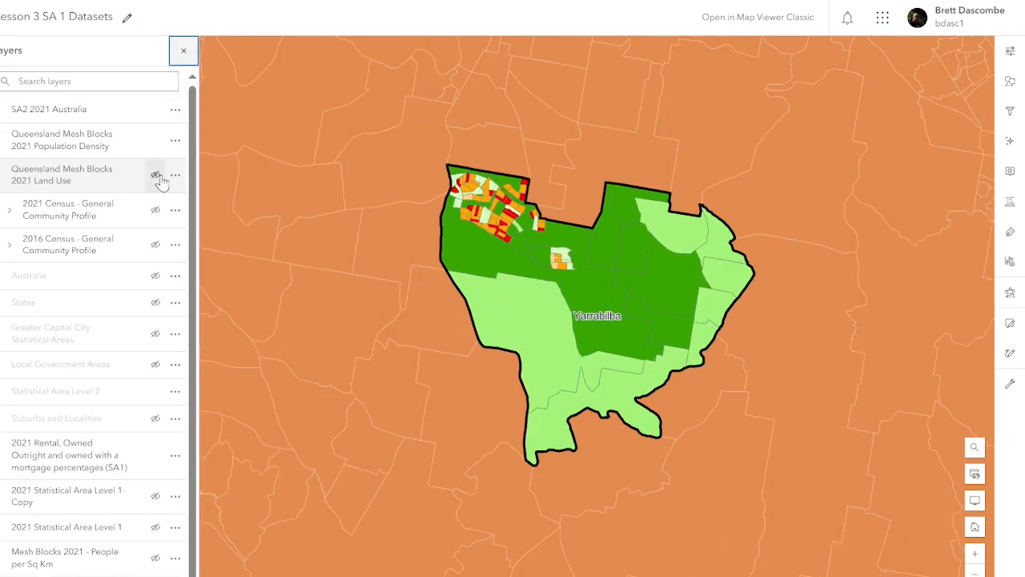
Step: Hide the Population Density and Land Use layers and bring up Styles for the 2021 Rental layer
{"action": "left_click", "coordinate": [154, 142]}
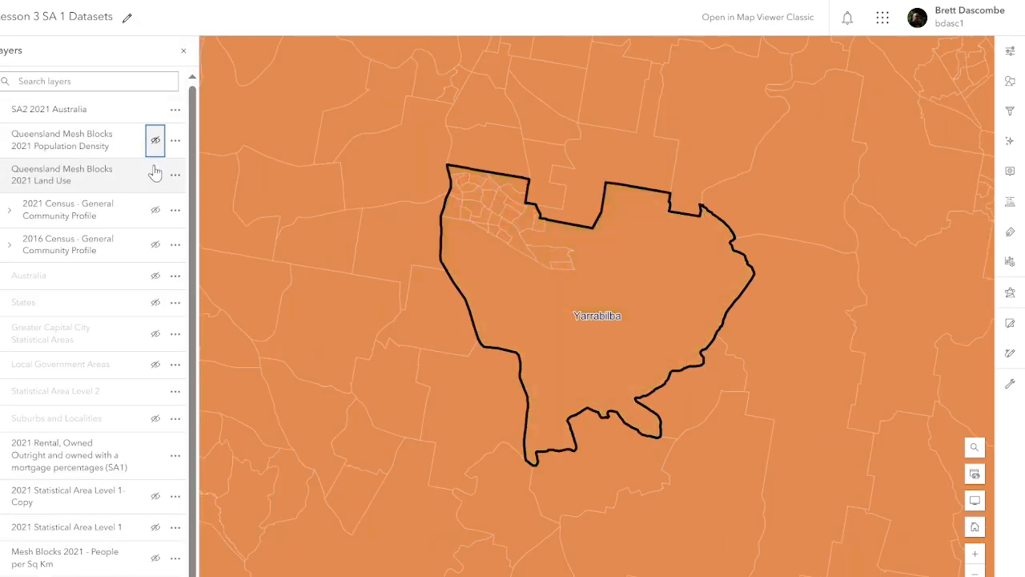
{"action": "left_click", "coordinate": [154, 175]}
{"action": "left_click", "coordinate": [155, 174]}
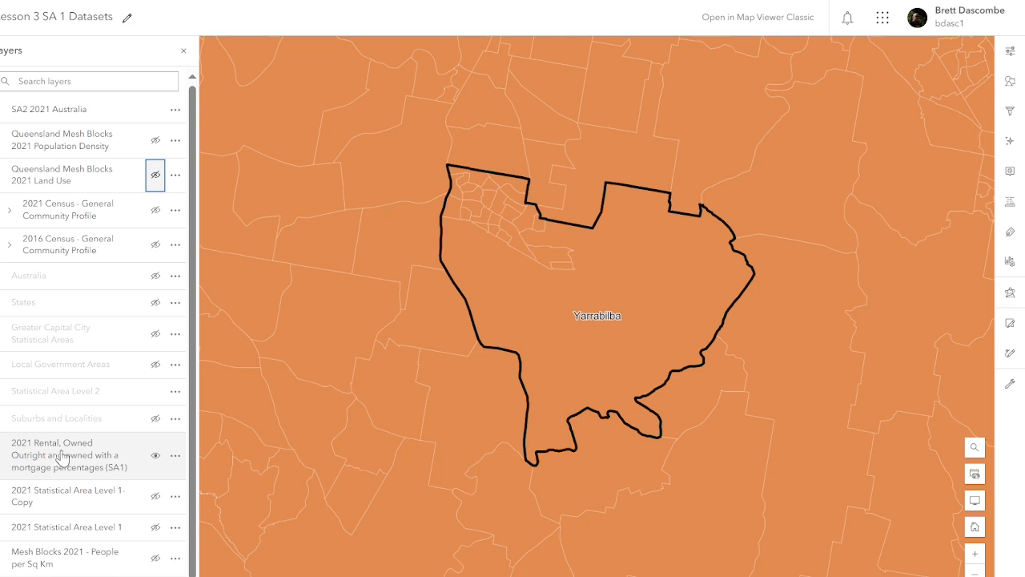
{"action": "left_click", "coordinate": [176, 455]}
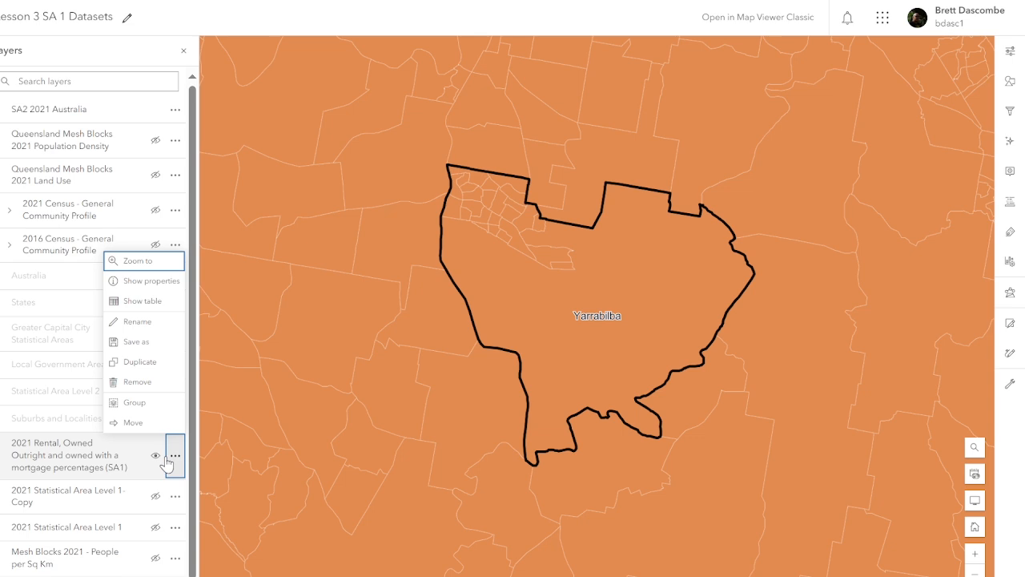
{"action": "left_click", "coordinate": [1011, 88]}
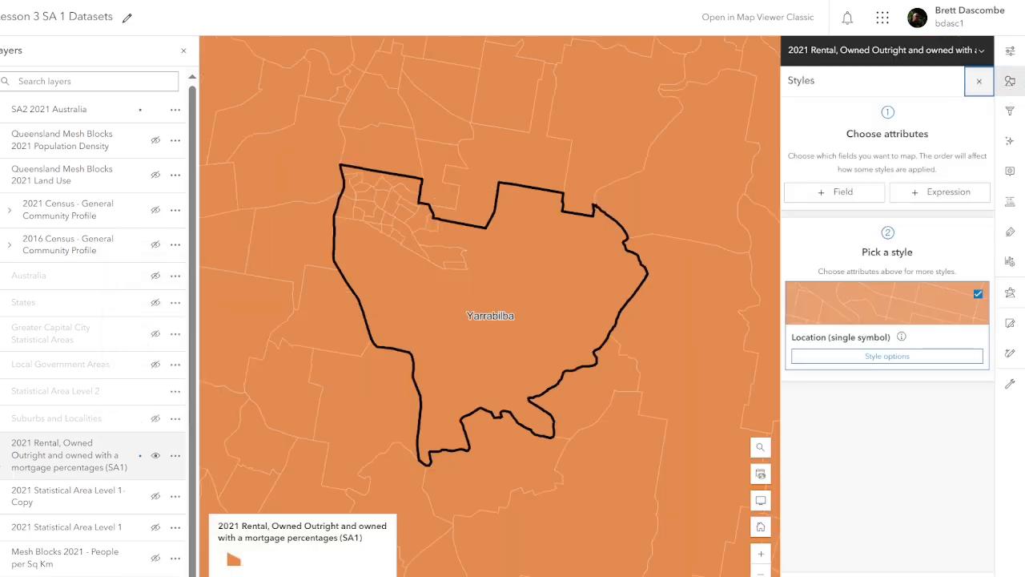
Step: Add the owned outright, owned with a mortgage and real-estate-agent rented dwelling fields to the style
{"action": "left_click", "coordinate": [853, 197]}
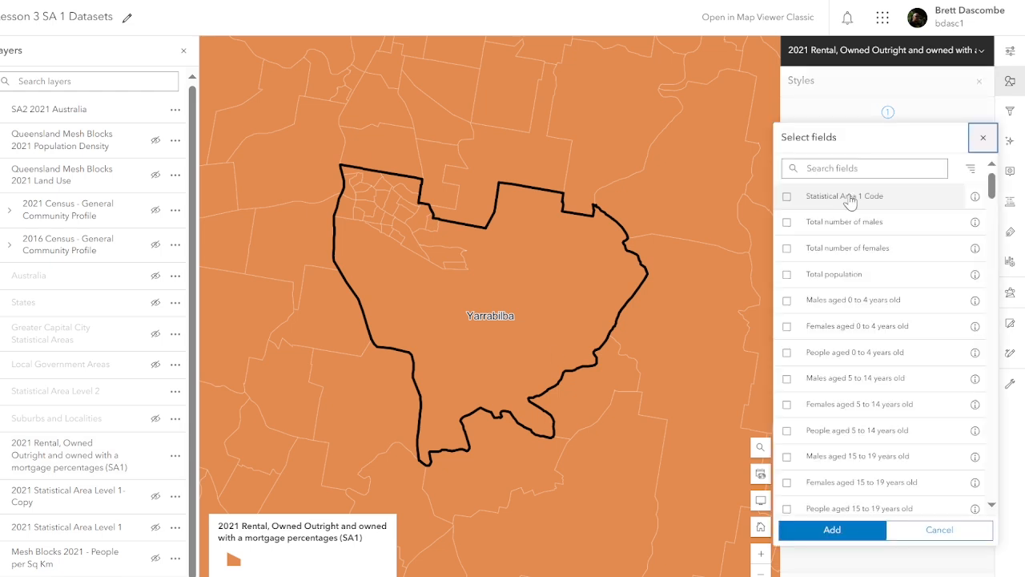
{"action": "left_click_drag", "start_coordinate": [993, 186], "coordinate": [1024, 398]}
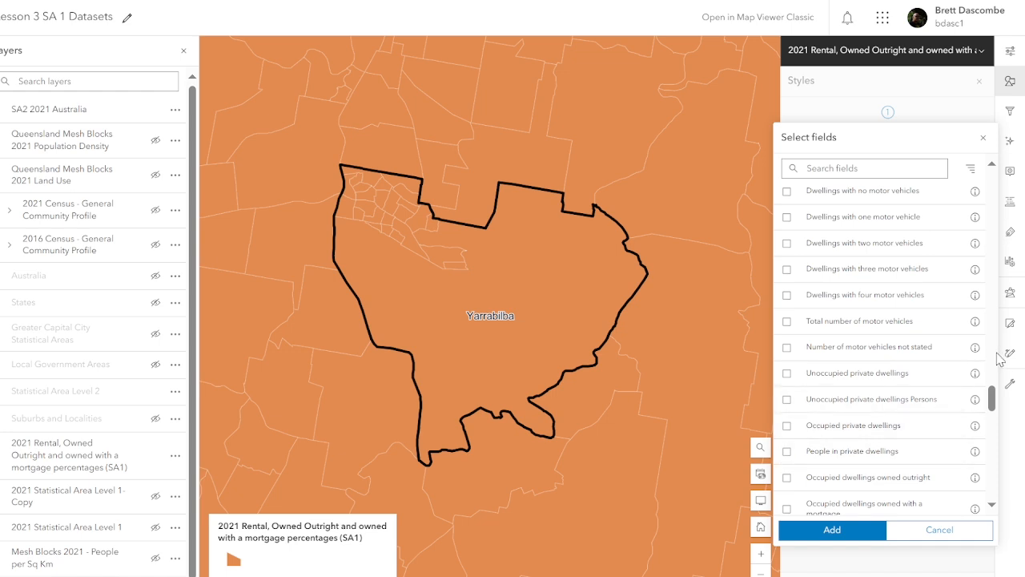
{"action": "left_click_drag", "start_coordinate": [993, 399], "coordinate": [993, 414]}
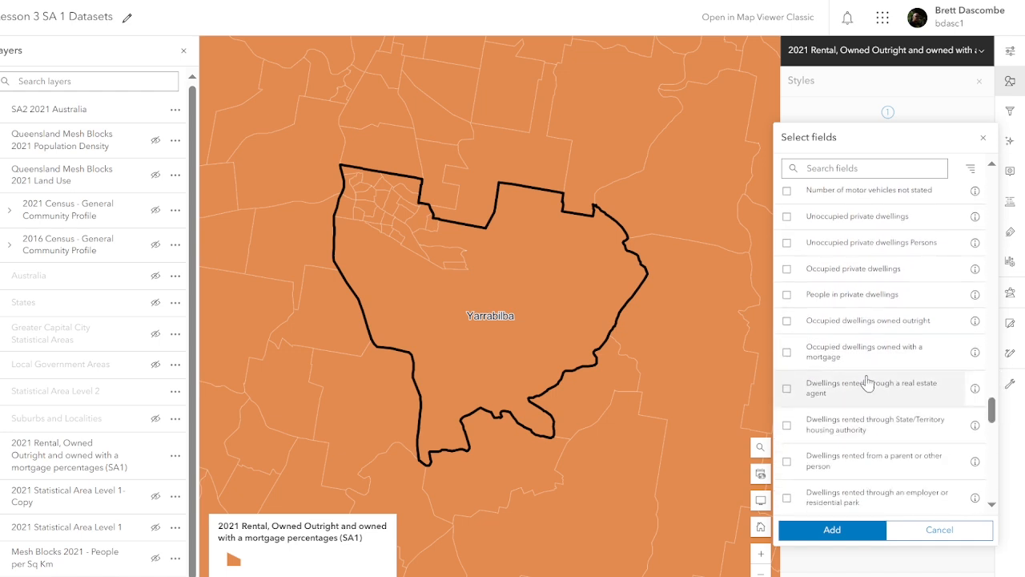
{"action": "left_click", "coordinate": [787, 322]}
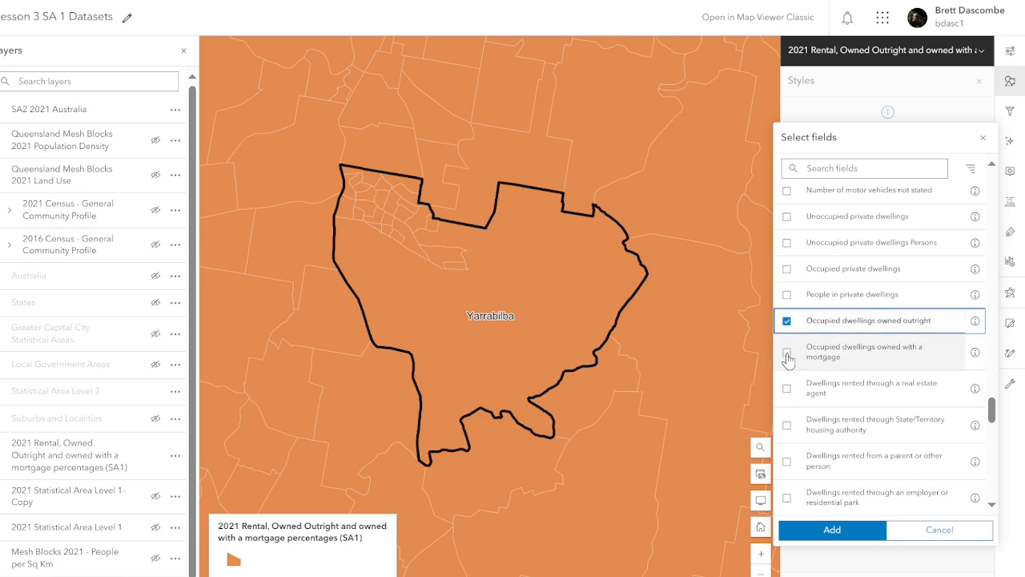
{"action": "left_click", "coordinate": [787, 354]}
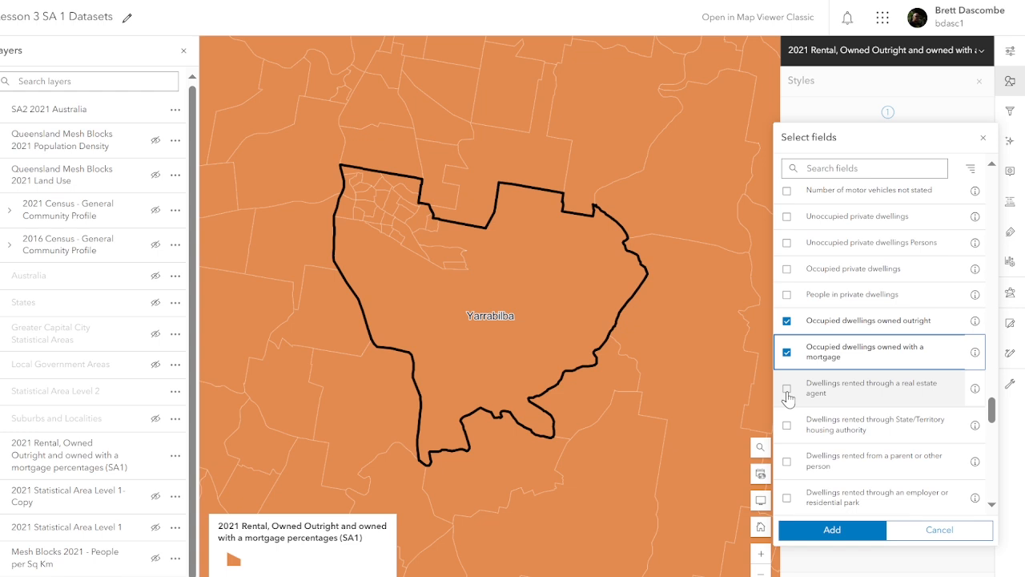
{"action": "left_click", "coordinate": [787, 390]}
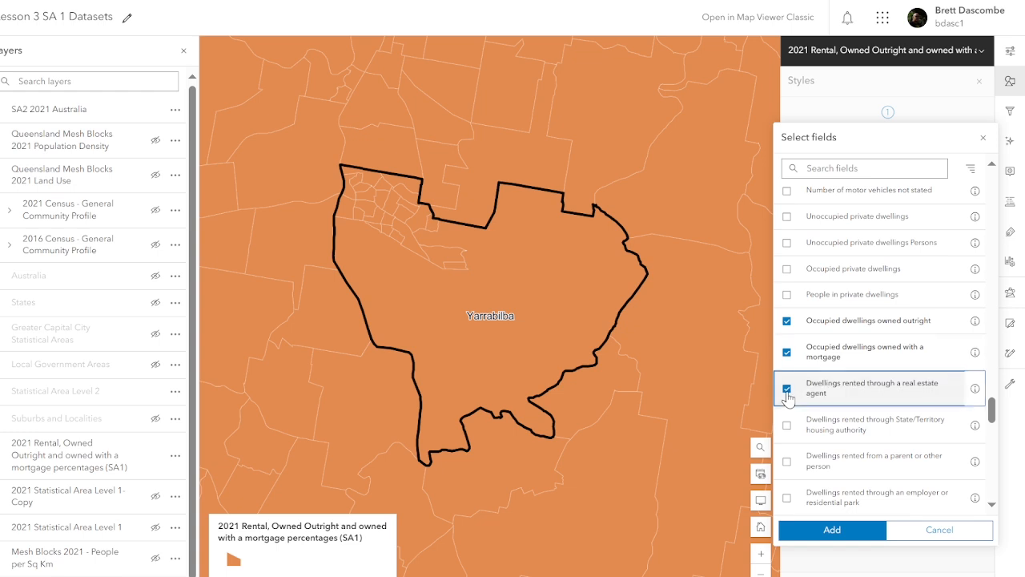
{"action": "left_click", "coordinate": [832, 530]}
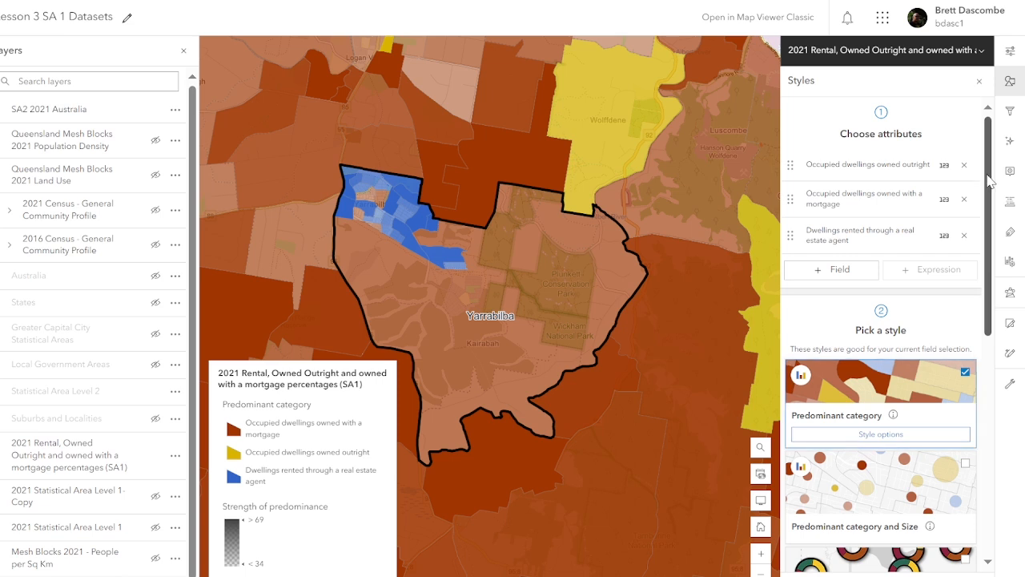
Step: Choose the Charts and Size style for the SA1 tenure layer
{"action": "scroll", "coordinate": [991, 182], "scroll_direction": "down", "scroll_amount": 1}
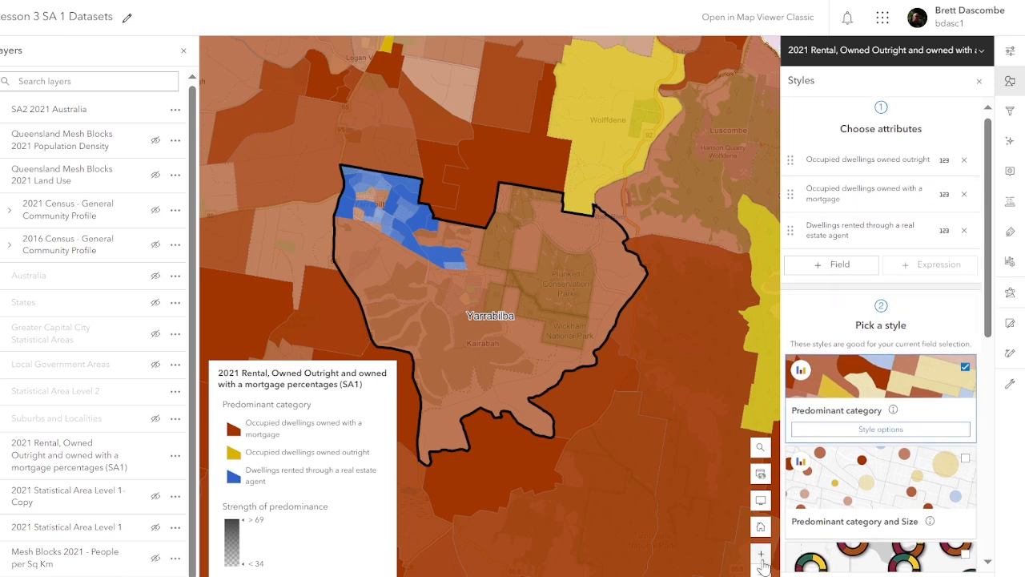
{"action": "left_click_drag", "start_coordinate": [991, 276], "coordinate": [1003, 367]}
{"action": "left_click", "coordinate": [881, 503]}
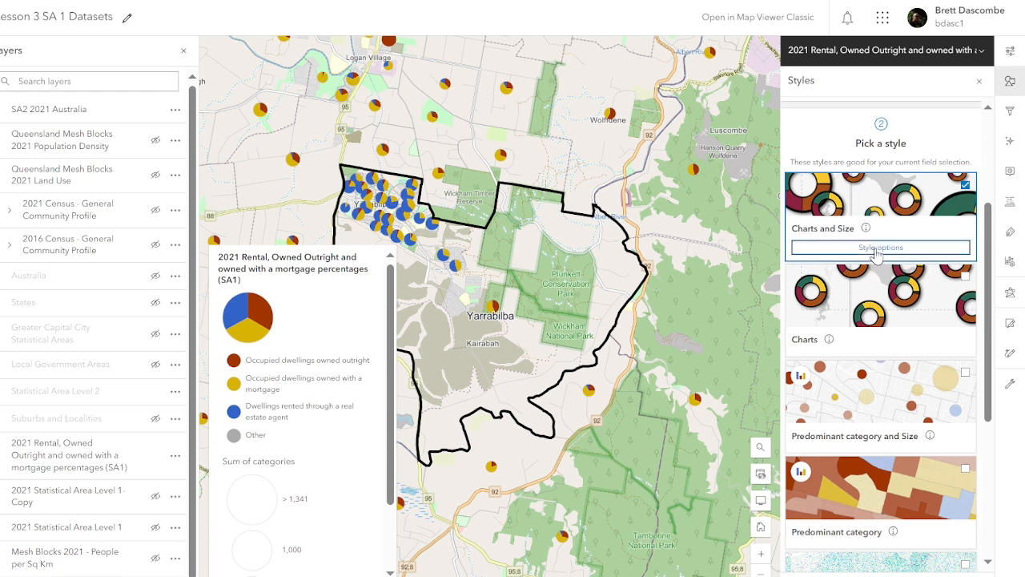
Step: Apply the teal, yellow and orange colour ramp to the charts with dark, 0% transparency outlines
{"action": "left_click", "coordinate": [876, 248]}
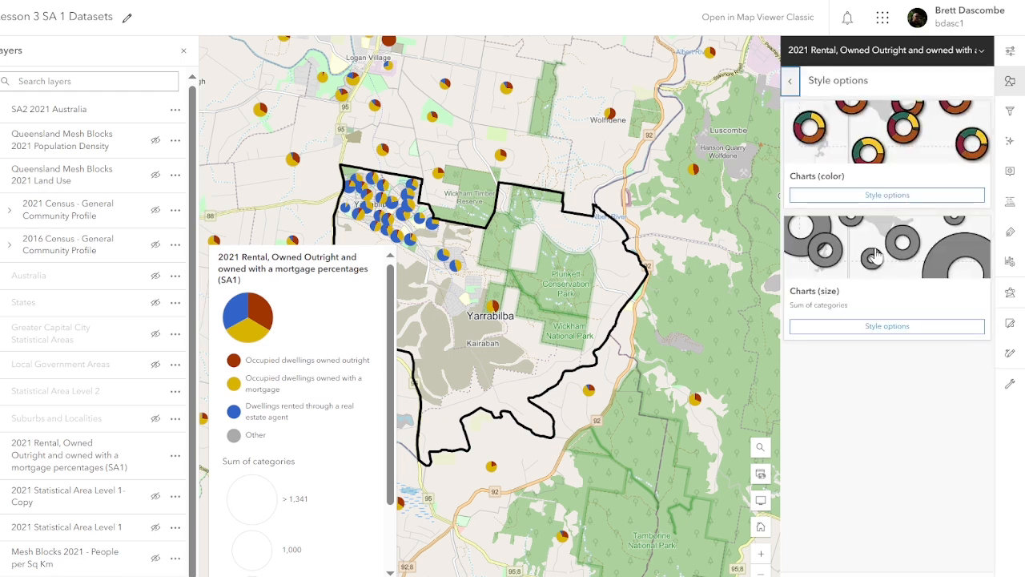
{"action": "left_click", "coordinate": [881, 195]}
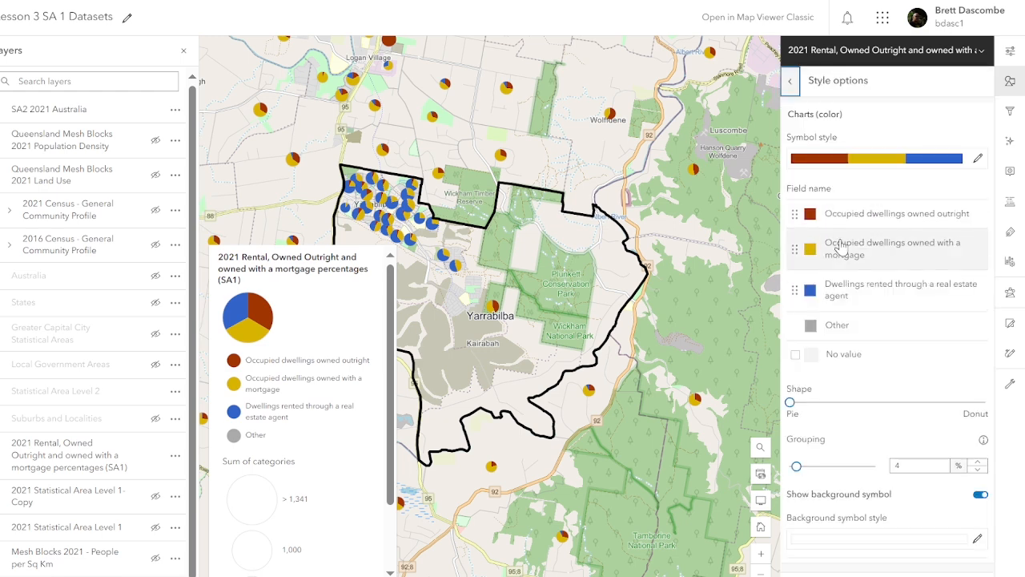
{"action": "left_click", "coordinate": [874, 165]}
{"action": "left_click", "coordinate": [662, 167]}
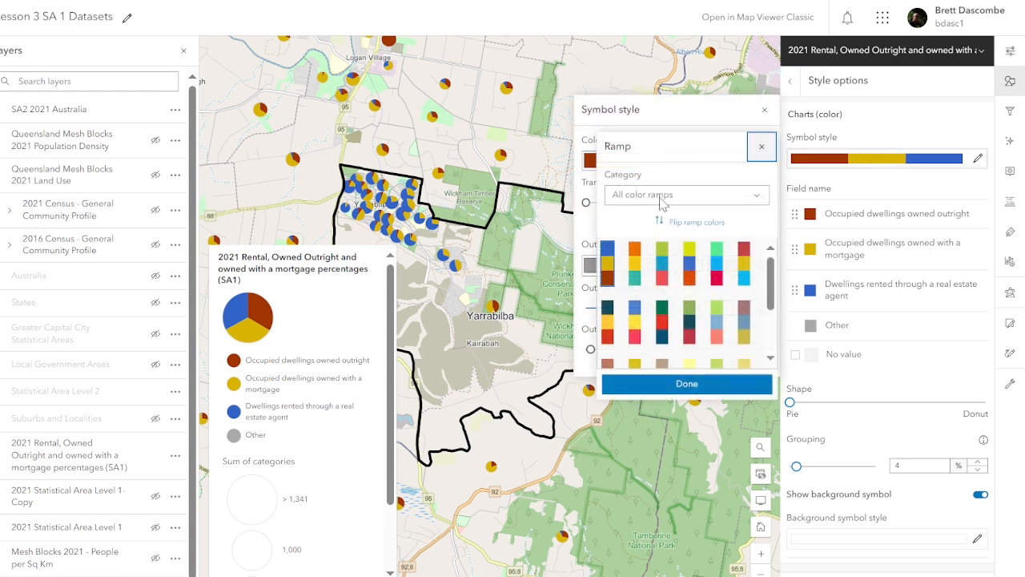
{"action": "left_click", "coordinate": [635, 276]}
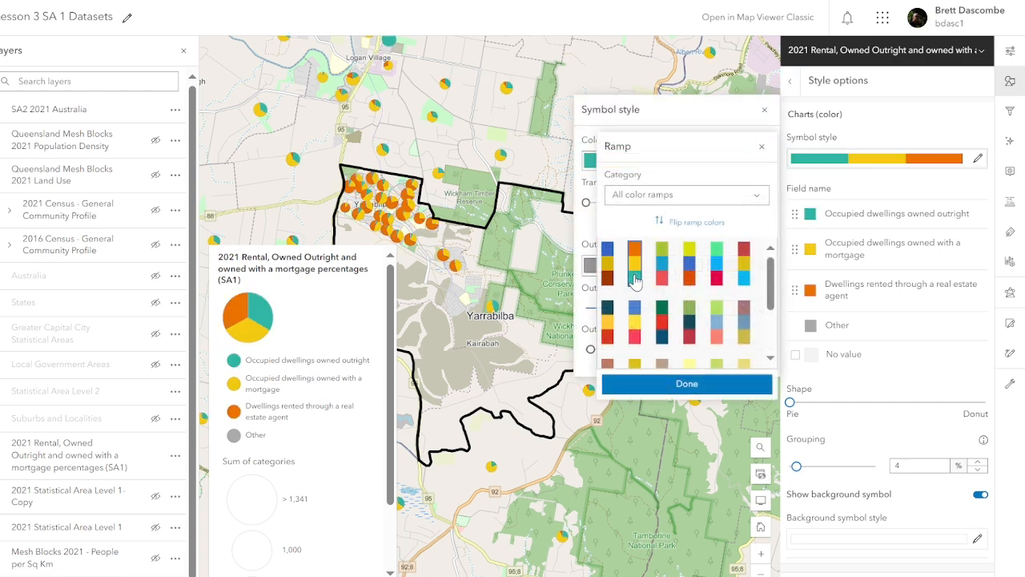
{"action": "left_click", "coordinate": [686, 384]}
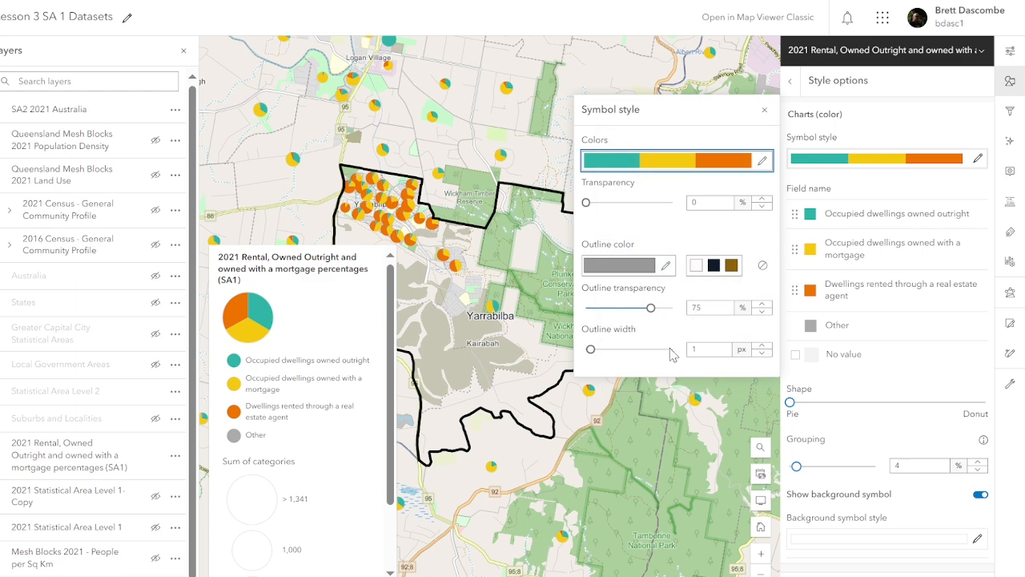
{"action": "left_click", "coordinate": [713, 267]}
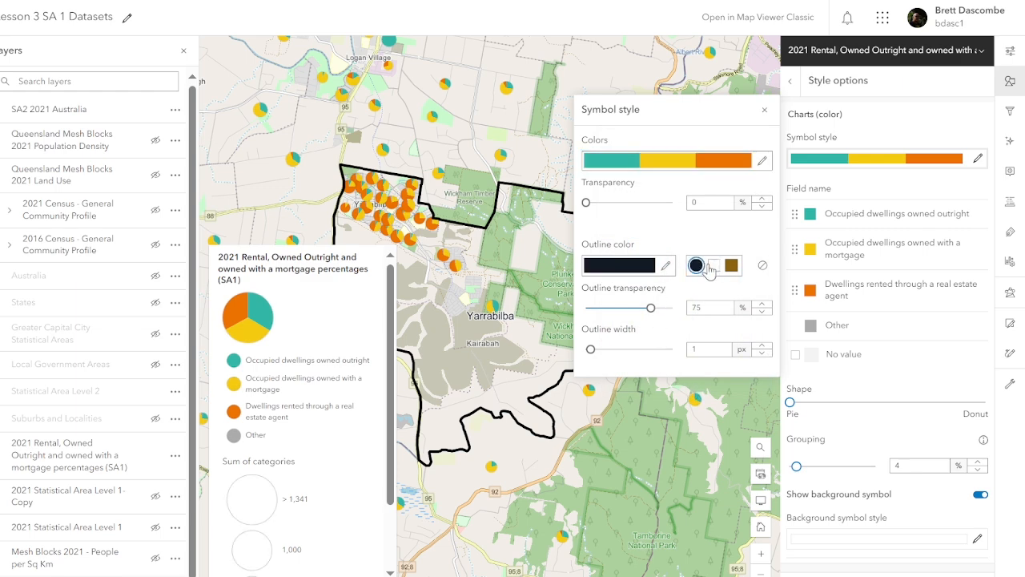
{"action": "left_click_drag", "start_coordinate": [650, 315], "coordinate": [872, 549]}
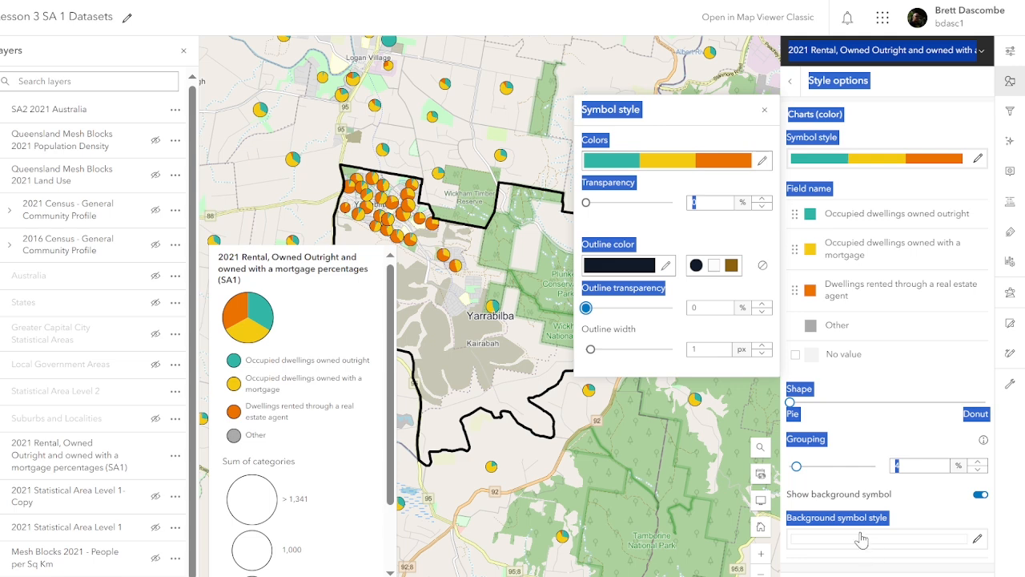
Step: Give the SA1 background areas dark navy, fully opaque outlines and change the chart shape to donut
{"action": "left_click", "coordinate": [864, 540]}
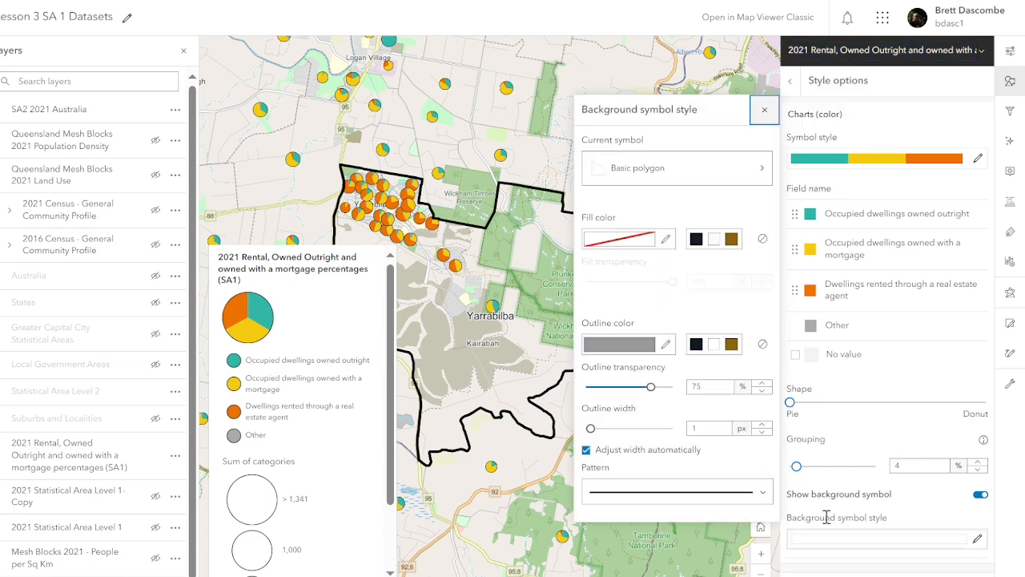
{"action": "left_click", "coordinate": [697, 346]}
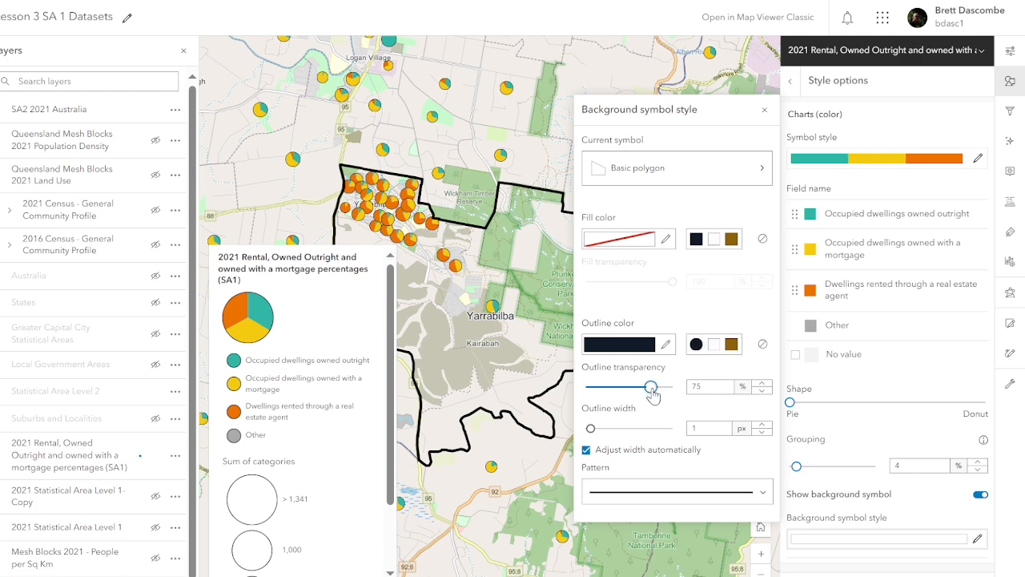
{"action": "left_click_drag", "start_coordinate": [650, 386], "coordinate": [518, 396]}
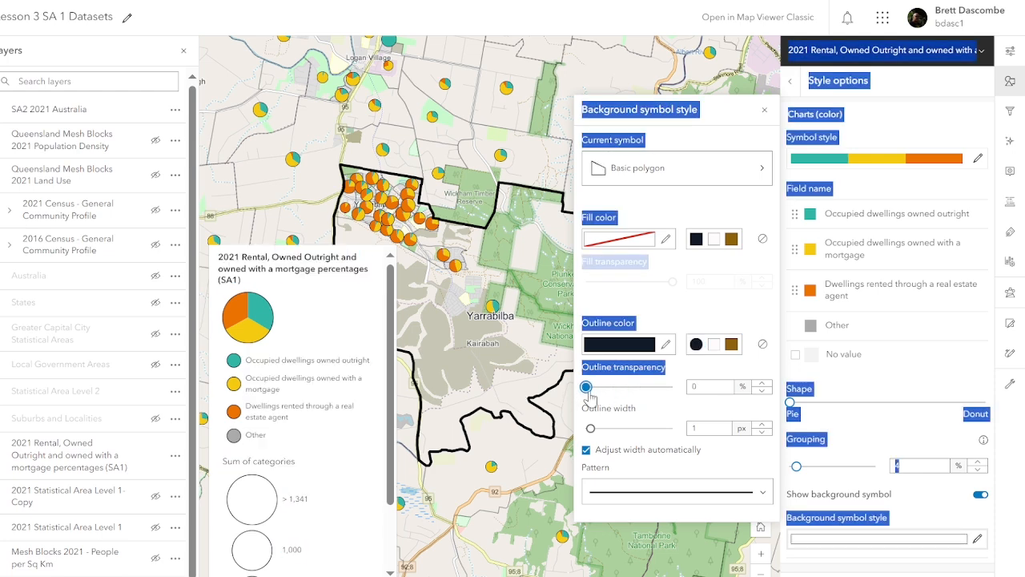
{"action": "left_click", "coordinate": [656, 410]}
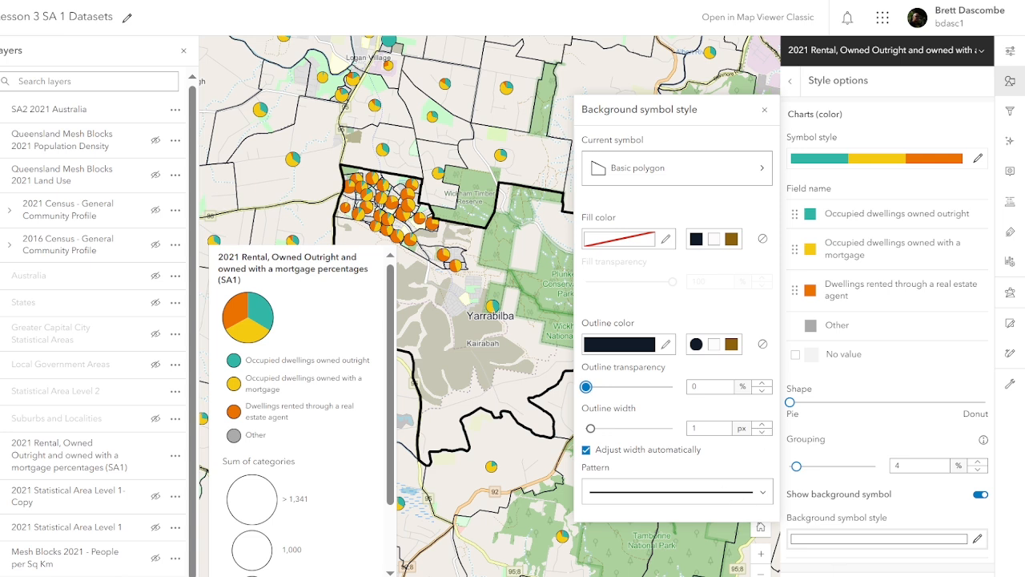
{"action": "left_click", "coordinate": [790, 402]}
{"action": "left_click_drag", "start_coordinate": [809, 412], "coordinate": [881, 414]}
Step: Close the styling panels, zoom and pan to Yarrabilba, and display the legend
{"action": "left_click", "coordinate": [860, 576]}
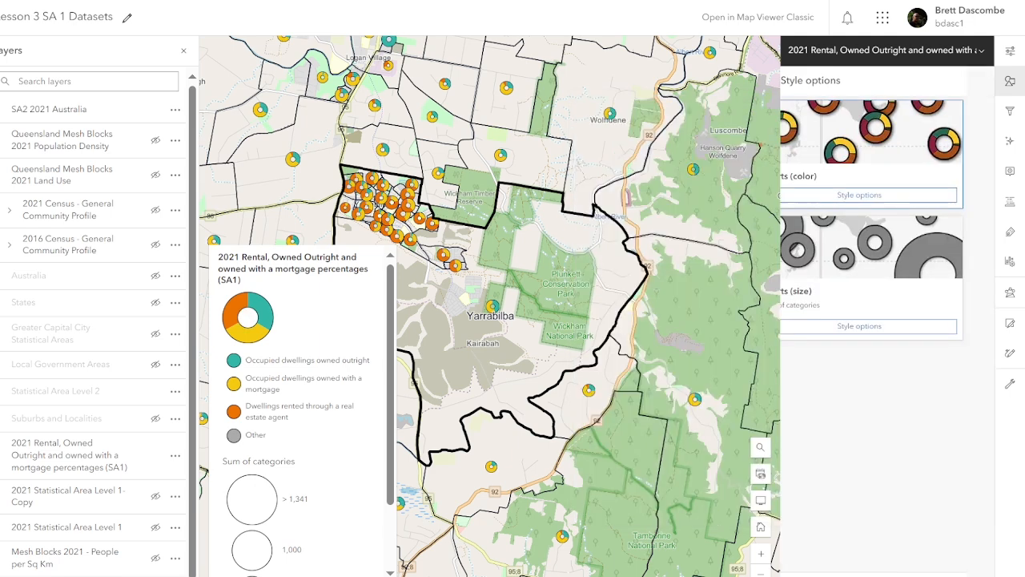
{"action": "left_click", "coordinate": [849, 575]}
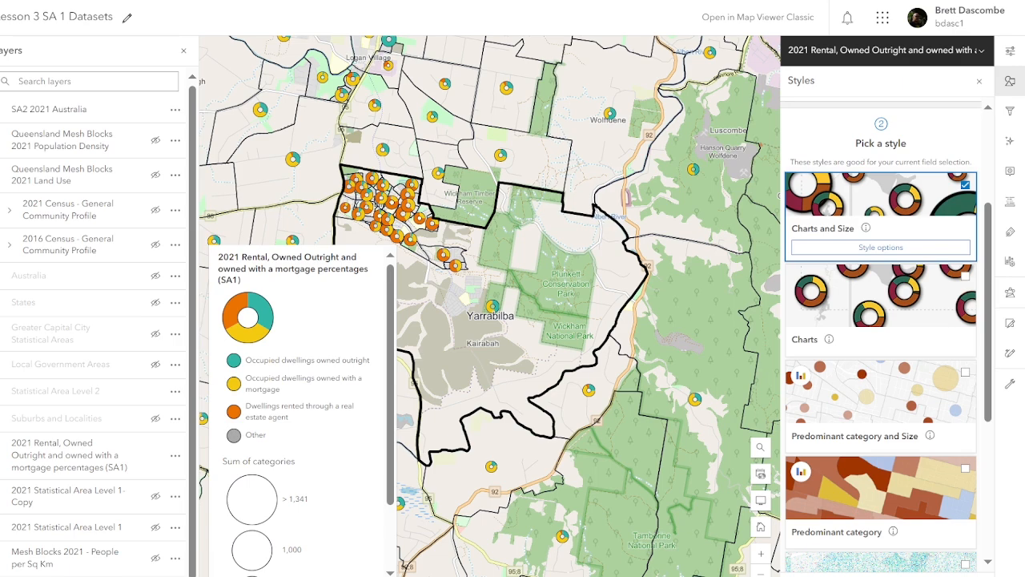
{"action": "left_click", "coordinate": [849, 575]}
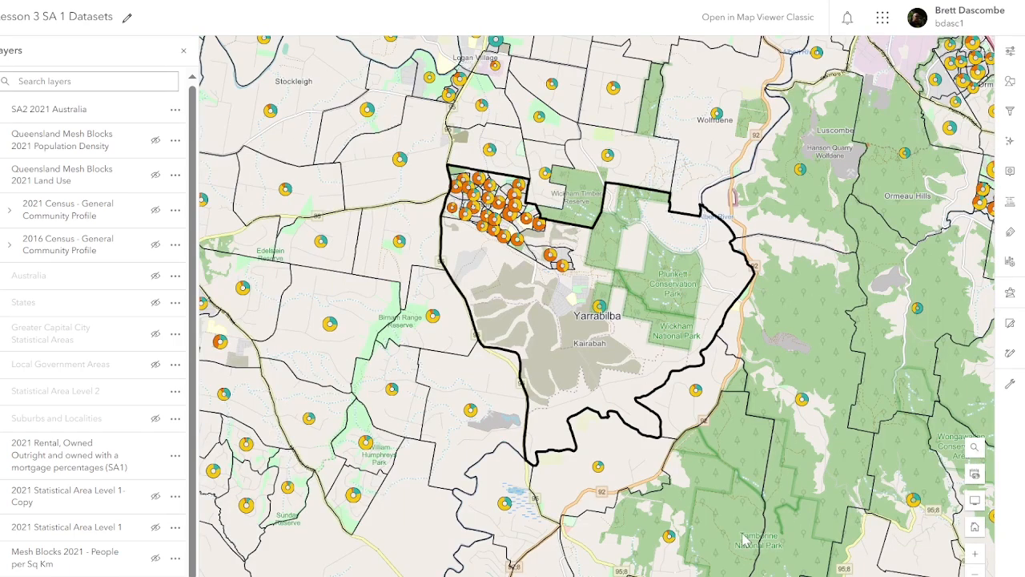
{"action": "left_click", "coordinate": [973, 558]}
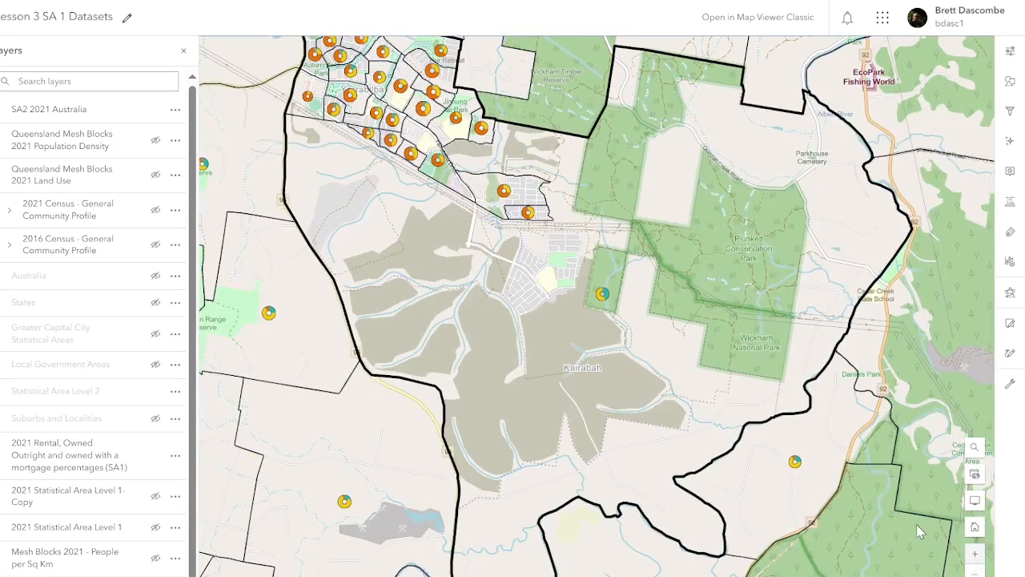
{"action": "left_click_drag", "start_coordinate": [917, 529], "coordinate": [897, 573]}
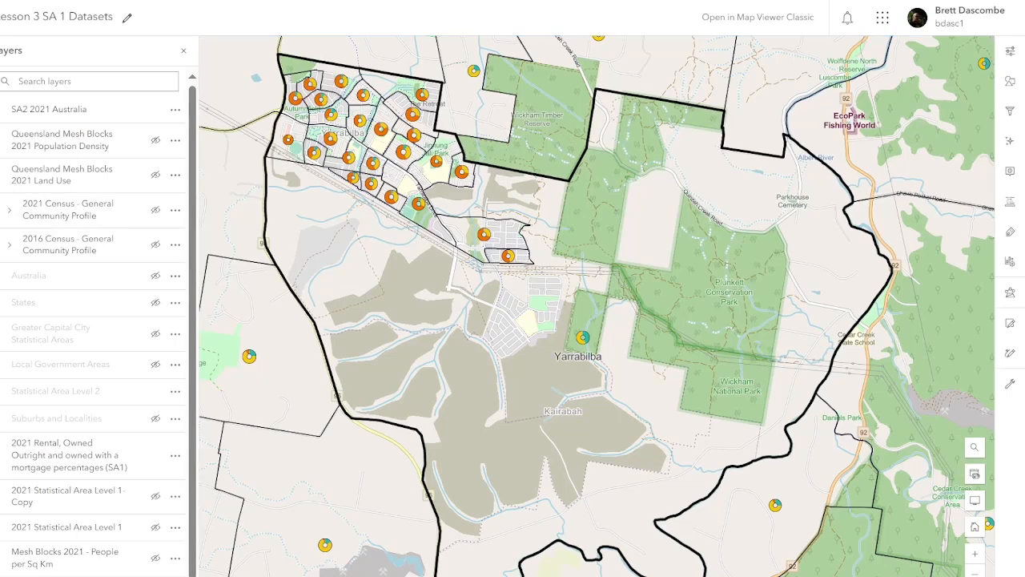
{"action": "left_click", "coordinate": [1, 202]}
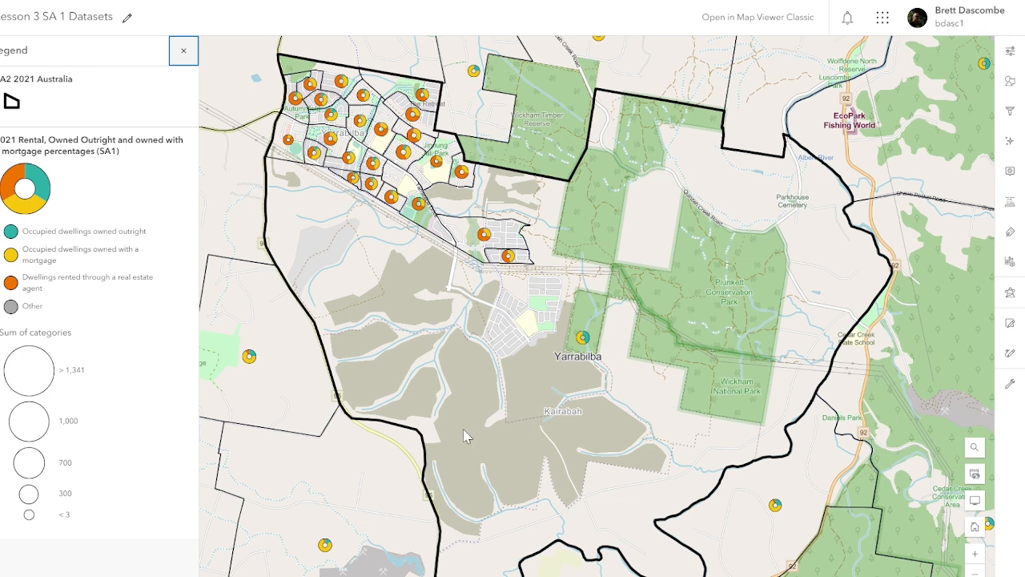
Step: Bring up the map's Save menu from the left toolbar
{"action": "left_click", "coordinate": [1, 262]}
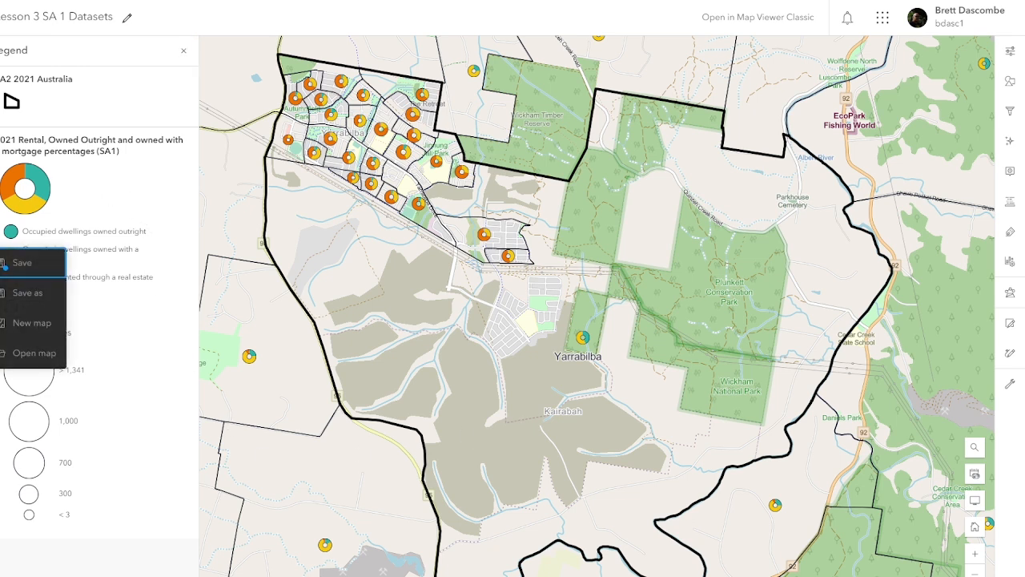